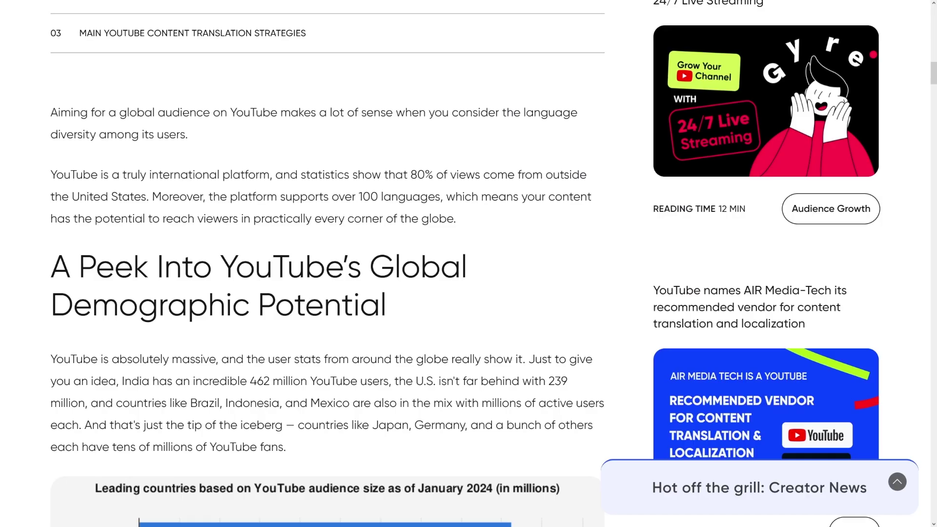
# - Highlight '80% of views' in the blog's sentence about views from outside the United States
pyautogui.moveTo(276, 175); pyautogui.dragTo(149, 198)
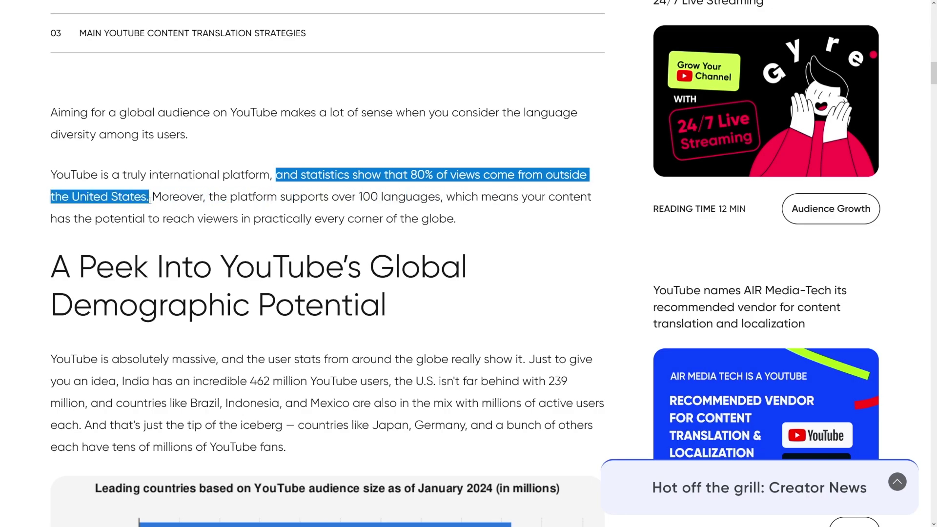
pyautogui.click(190, 223)
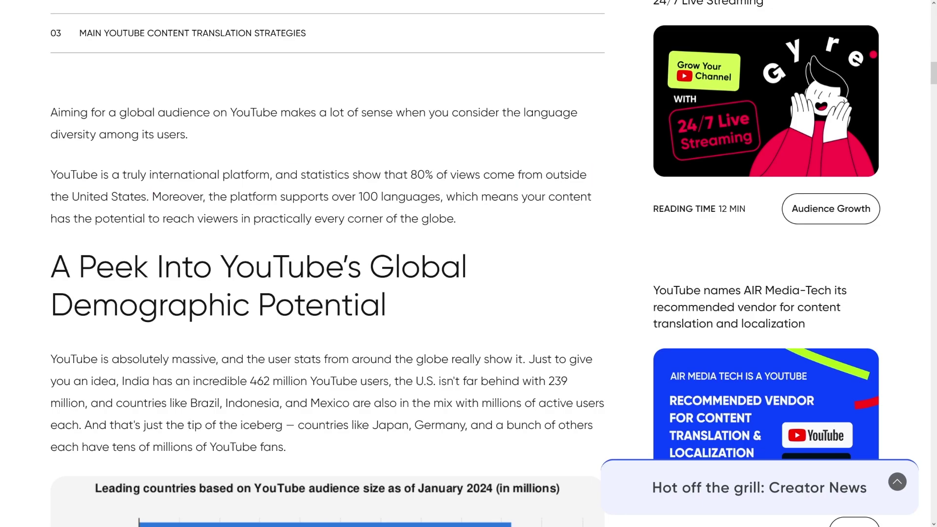
pyautogui.moveTo(410, 175); pyautogui.dragTo(482, 178)
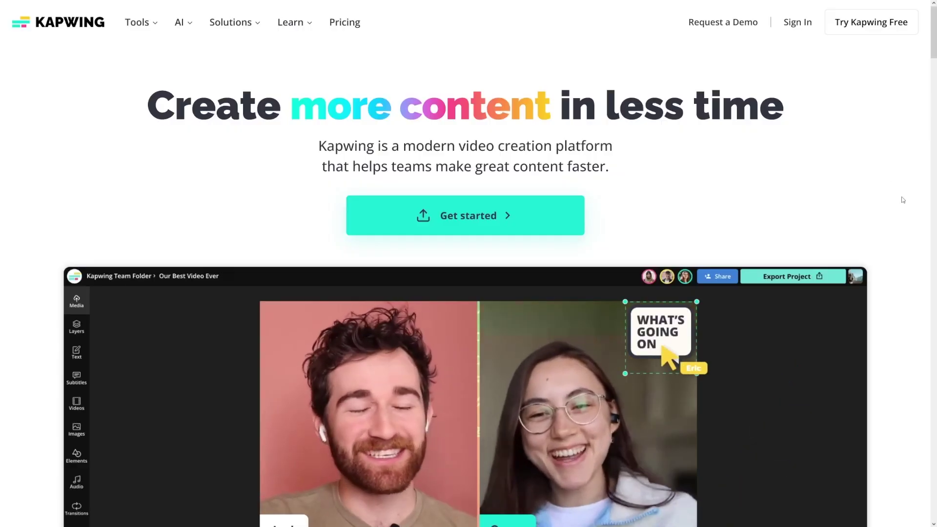
# - Scroll through the Kapwing homepage, then choose Get started to reach the sign-in page
pyautogui.scroll(-4, 898, 198)
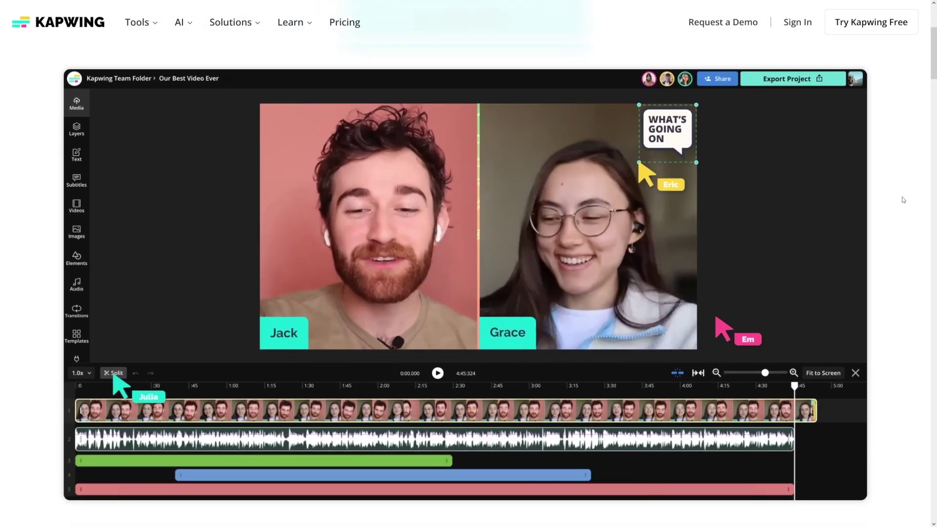
pyautogui.scroll(-12, 904, 200)
pyautogui.scroll(-1, 903, 200)
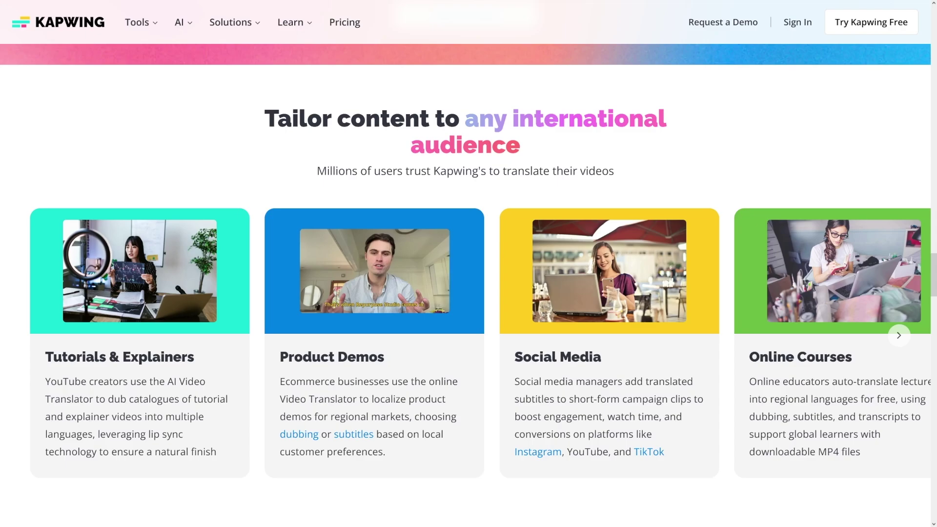
pyautogui.scroll(15, 469, 293)
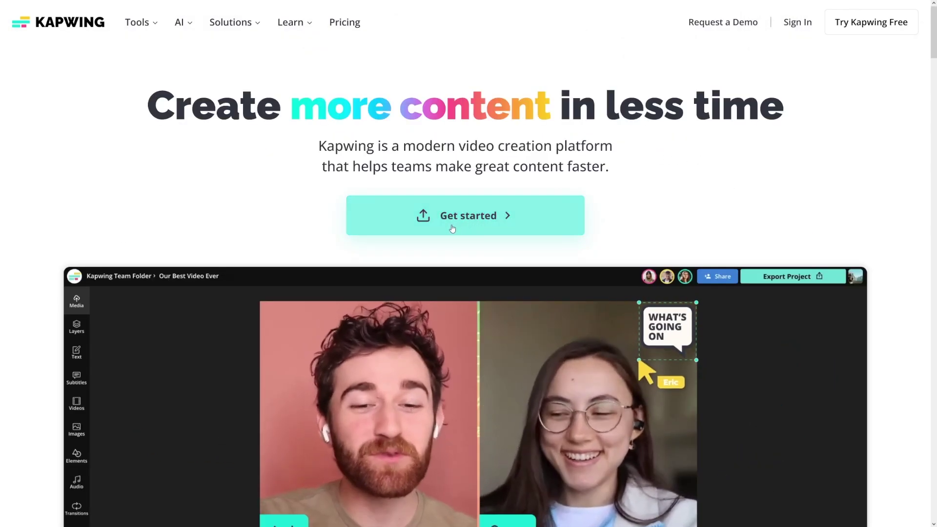
pyautogui.click(488, 216)
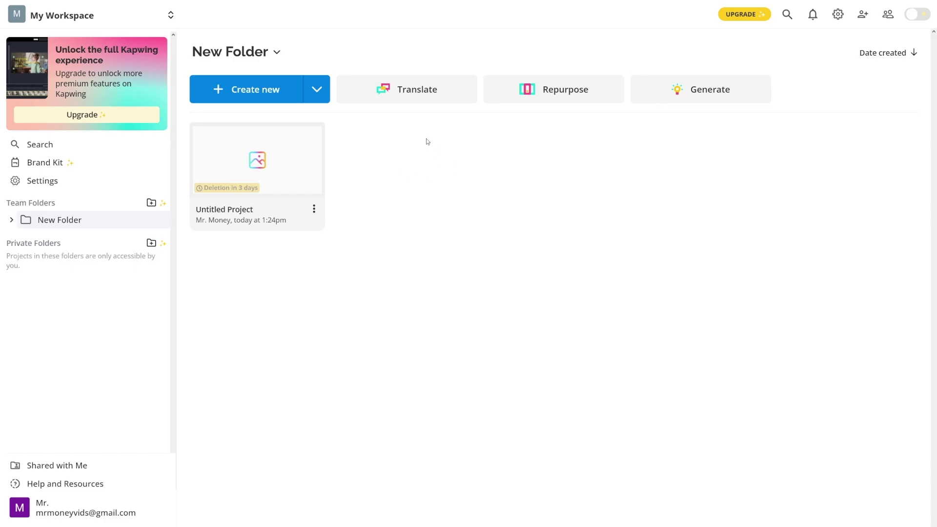
# - Start the Translate tool for testttt.mp4 and expand its Advanced settings
pyautogui.click(411, 98)
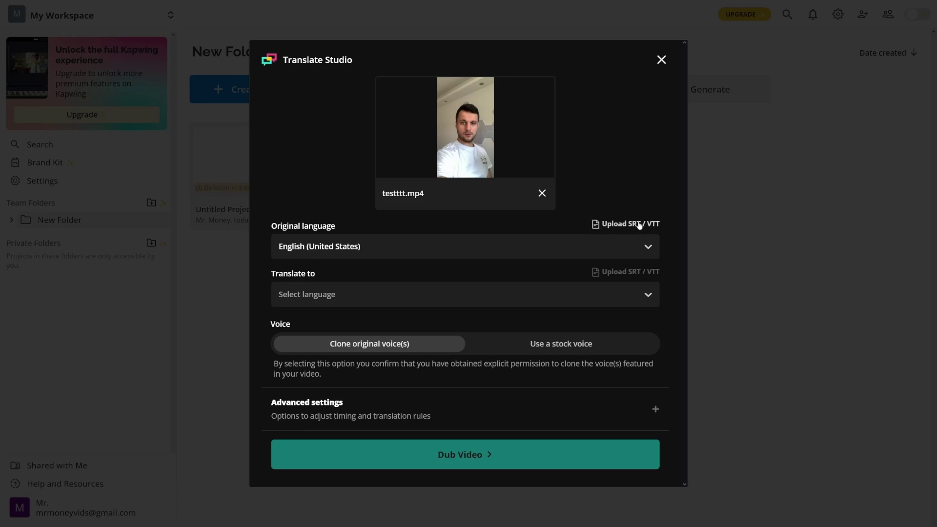
pyautogui.click(655, 409)
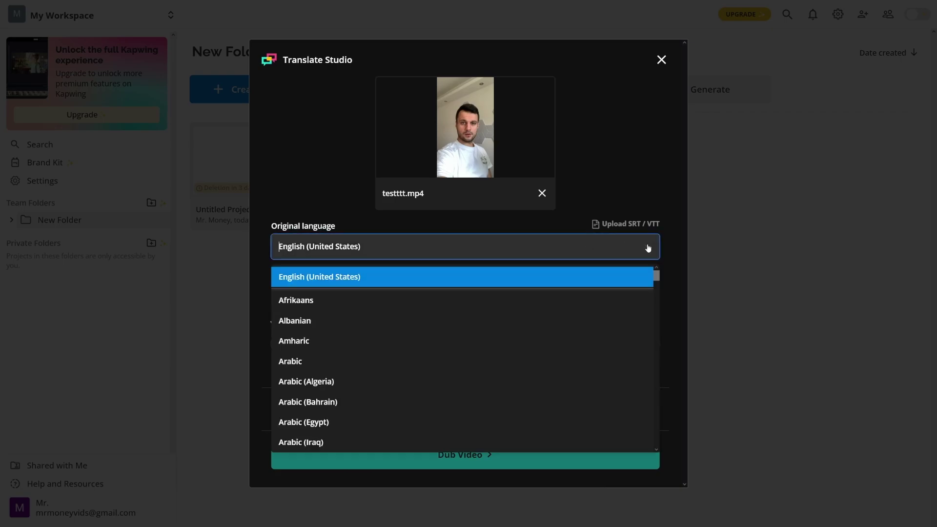
# - Keep English (United States) as original language and set Translate to Spanish (Spain)
pyautogui.click(352, 222)
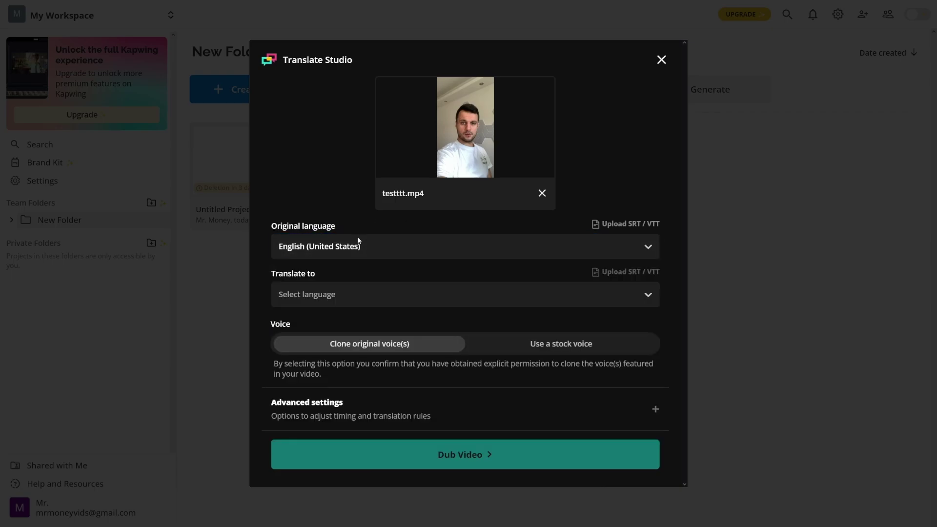
pyautogui.click(649, 296)
pyautogui.scroll(-15, 480, 379)
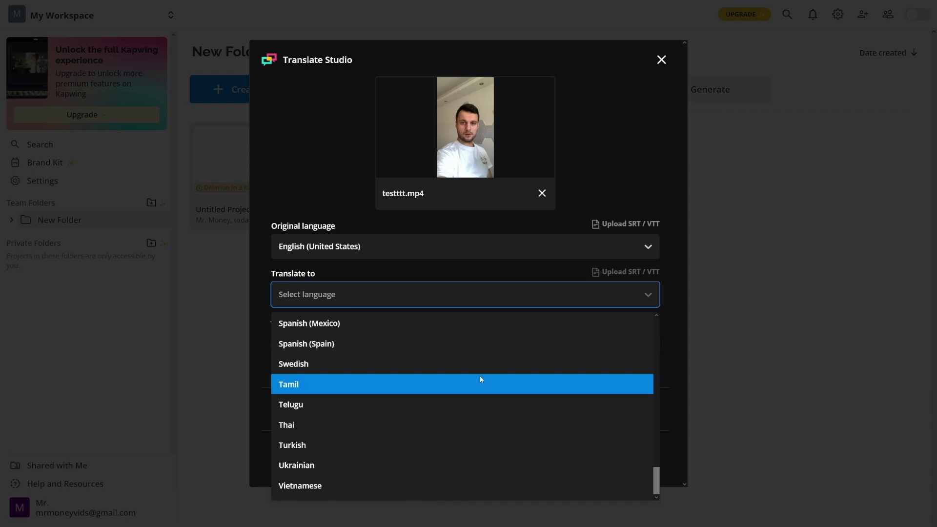
pyautogui.scroll(15, 483, 391)
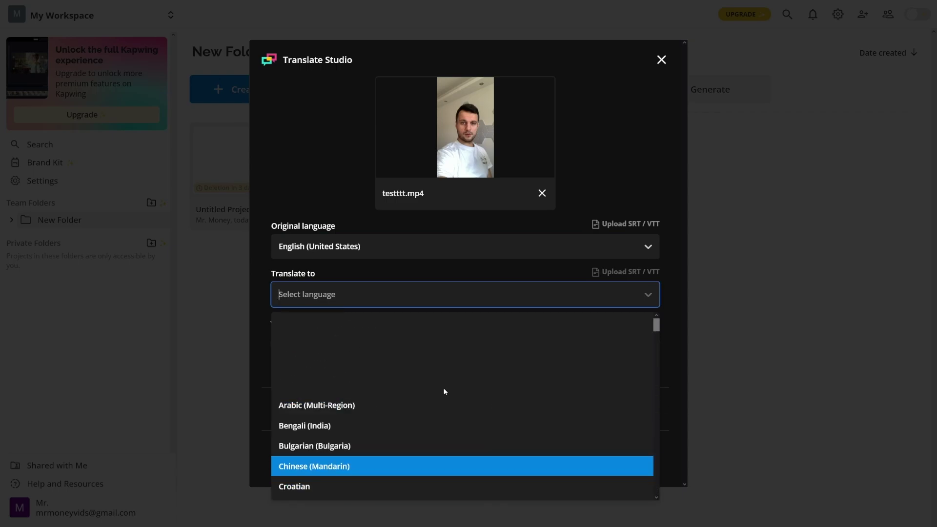
pyautogui.scroll(-10, 444, 392)
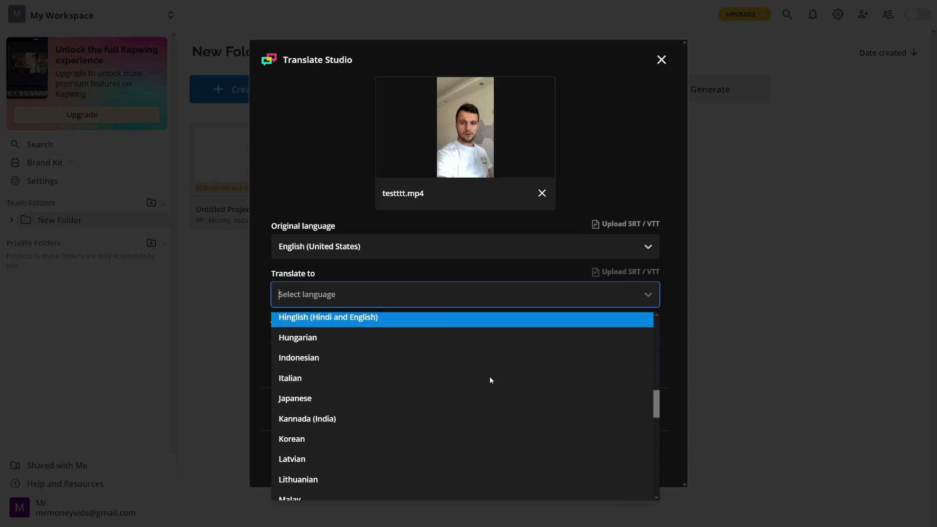
pyautogui.scroll(-5, 490, 378)
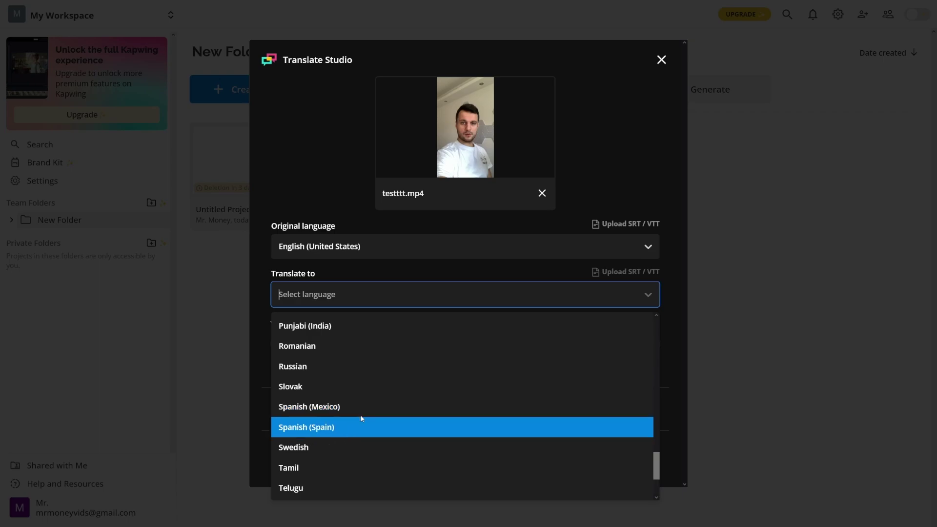
pyautogui.click(324, 431)
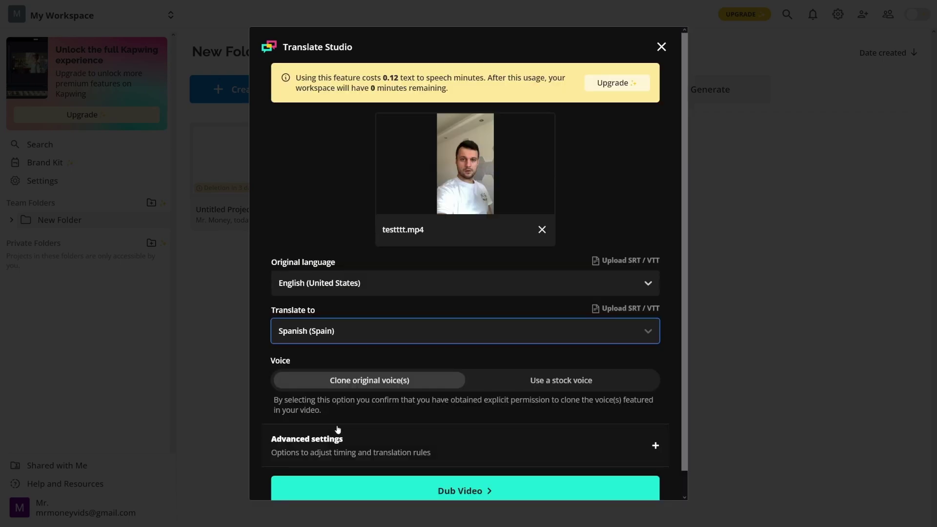
# - Preview the stock voice option, return to Clone original voice(s), and start the dub
pyautogui.scroll(-1, 446, 340)
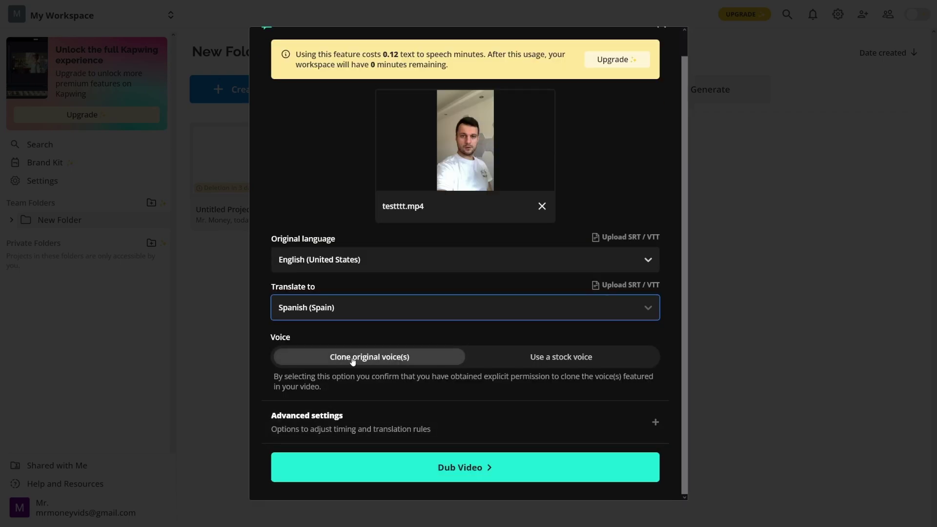
pyautogui.click(562, 359)
pyautogui.click(655, 389)
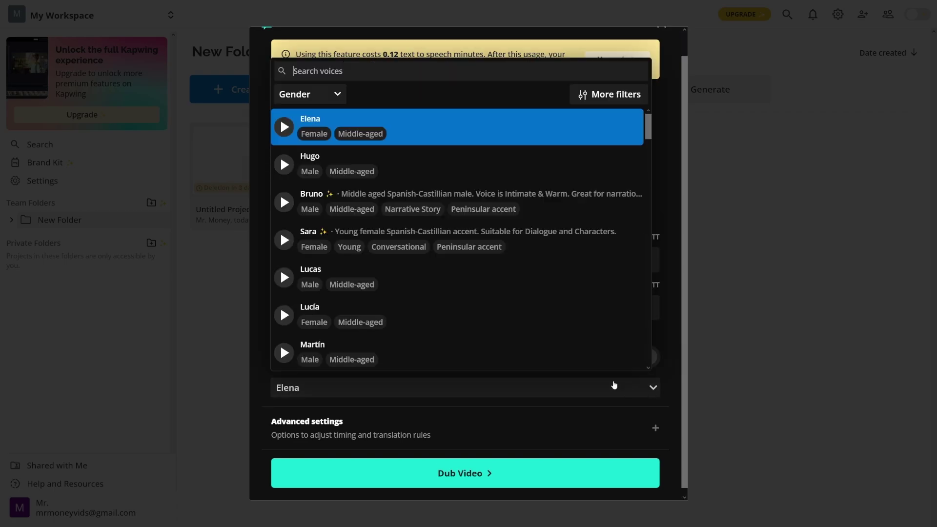
pyautogui.press('Escape')
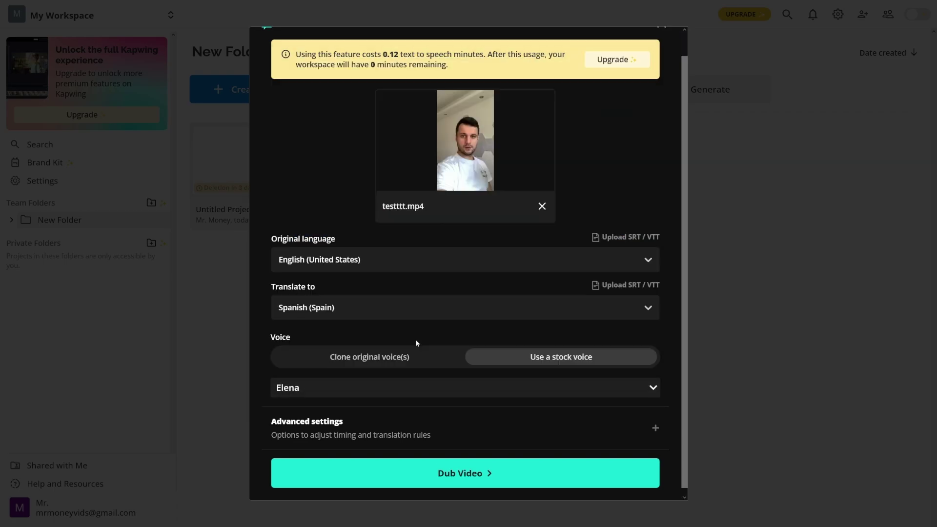
pyautogui.click(374, 360)
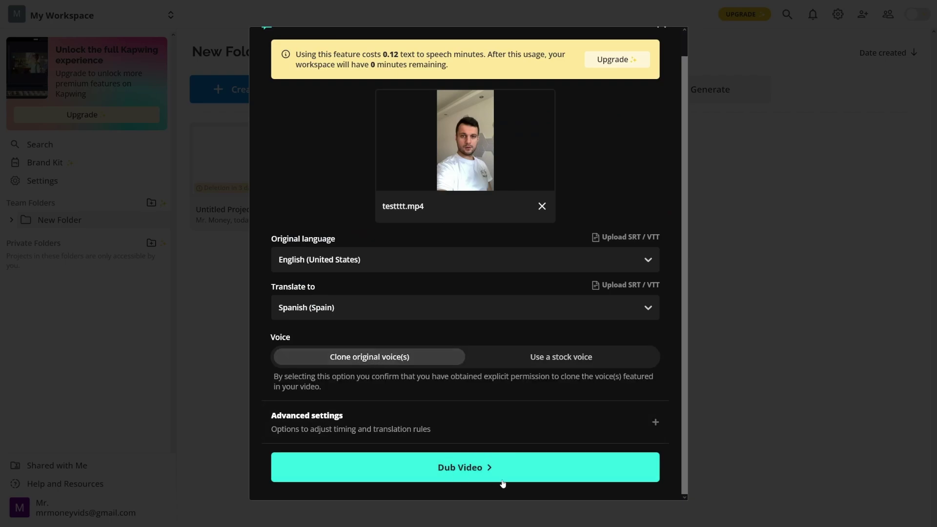
pyautogui.click(489, 468)
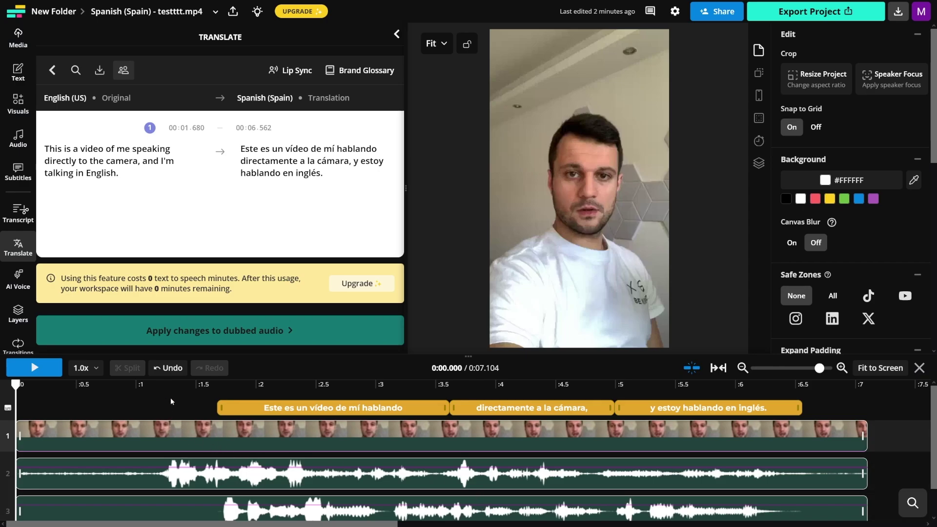
# - Play the Spanish-dubbed timeline with subtitles, then play the testttt clip in the player
pyautogui.press('space')
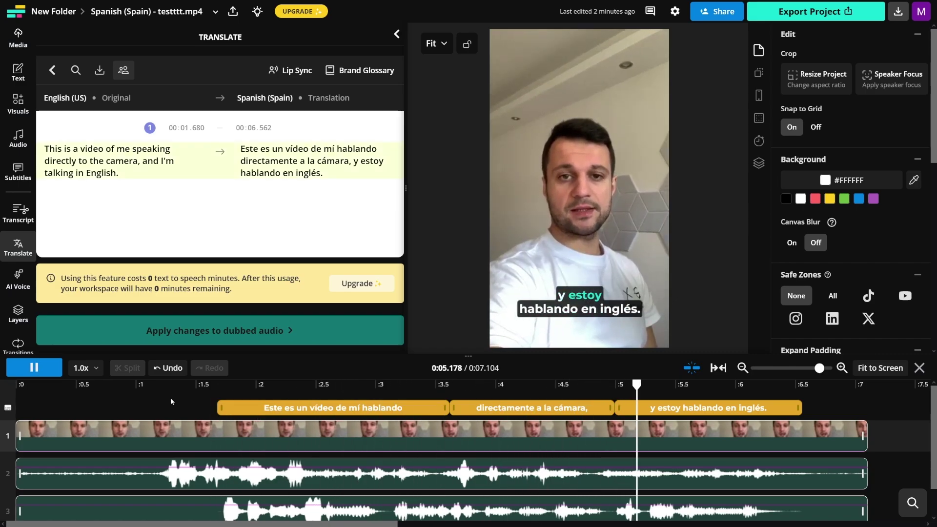
pyautogui.press('space')
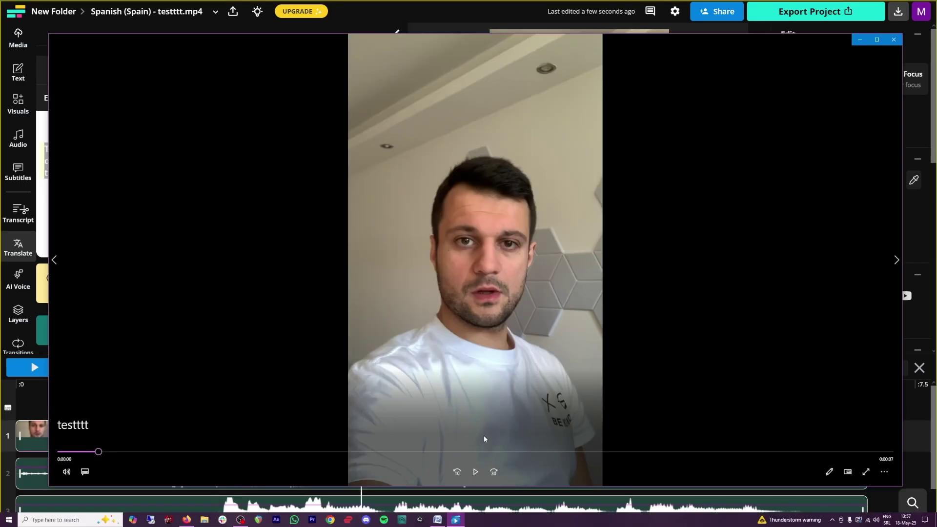
pyautogui.click(476, 472)
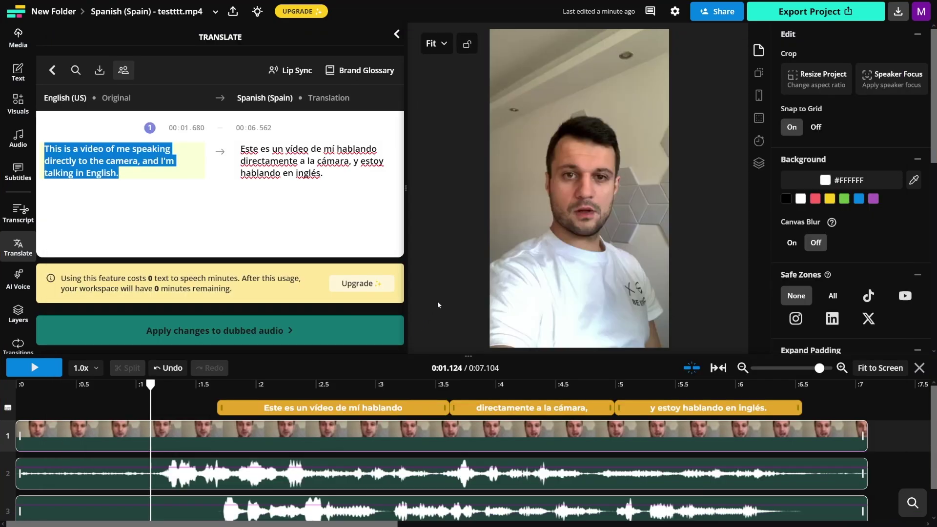
pyautogui.press('space')
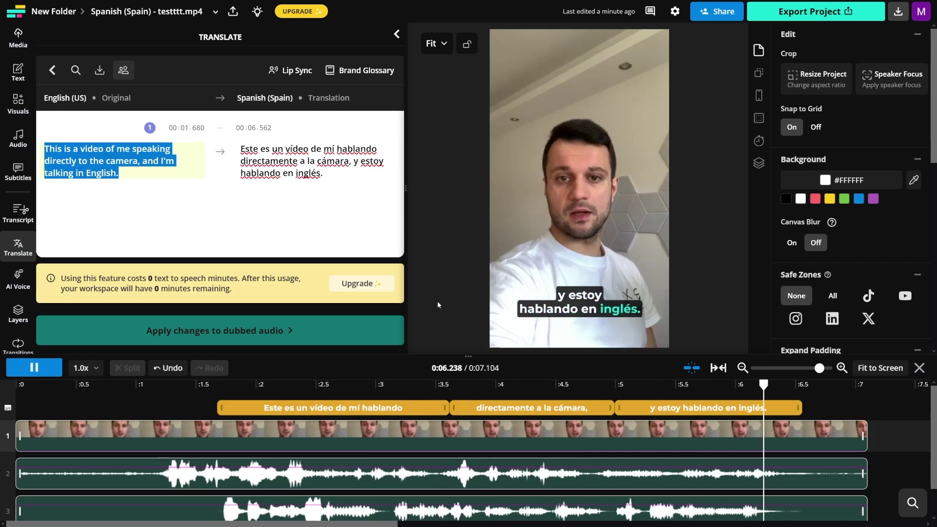
pyautogui.moveTo(255, 390); pyautogui.dragTo(130, 394)
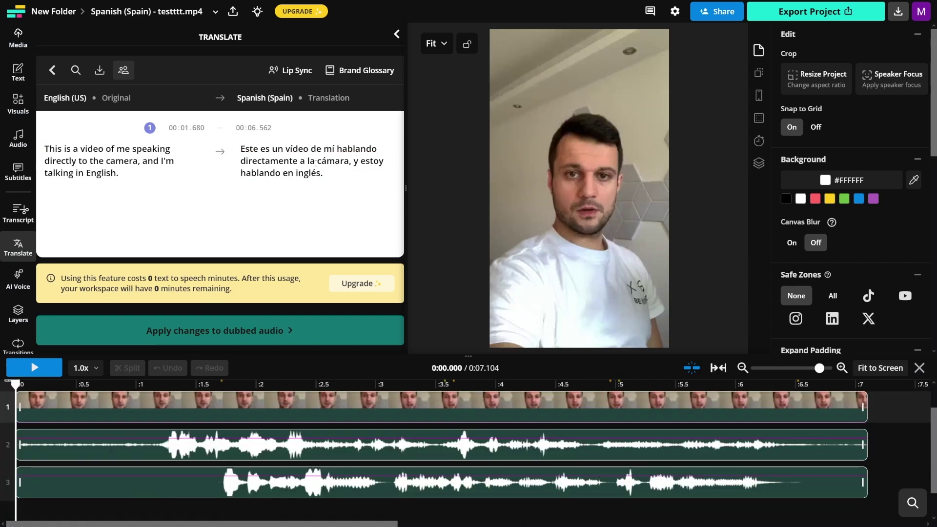
pyautogui.click(319, 161)
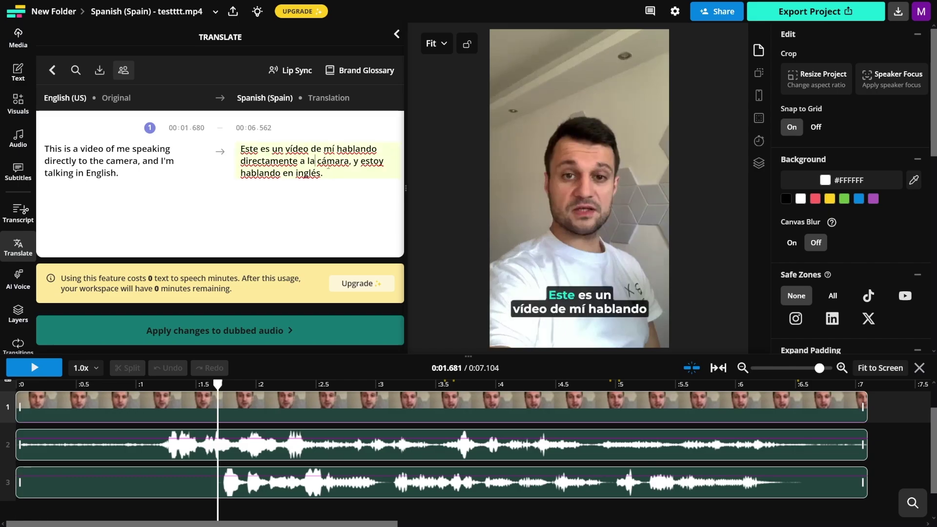
pyautogui.press('BackSpace')
pyautogui.press('BackSpace')
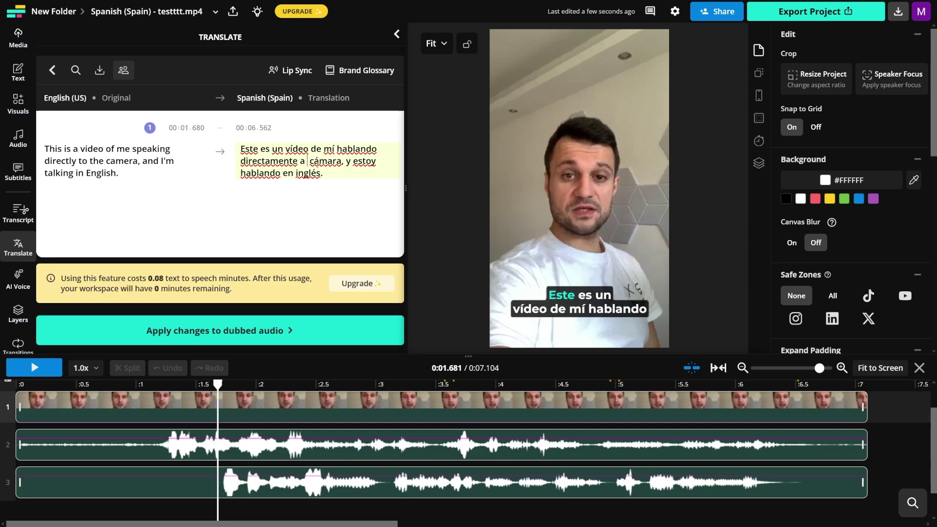
pyautogui.press('BackSpace')
pyautogui.press('BackSpace')
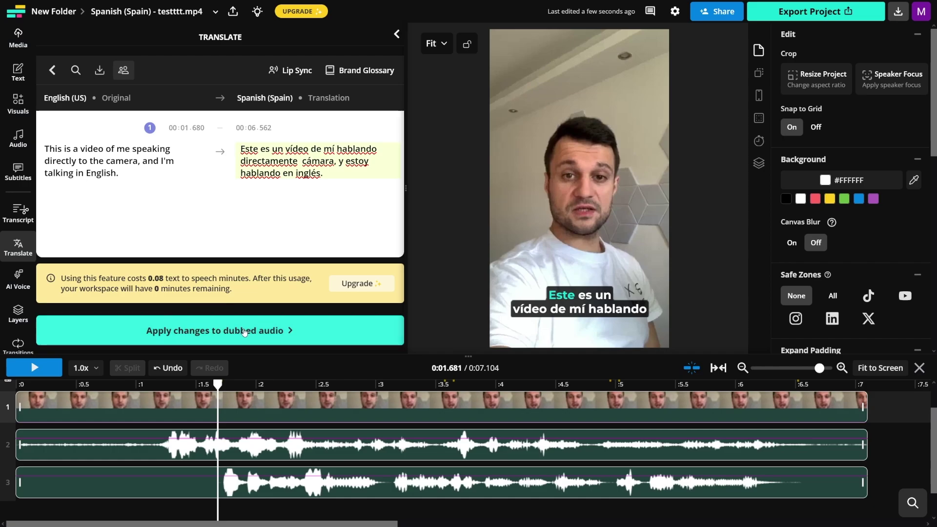
pyautogui.hotkey('ctrl', 'z')
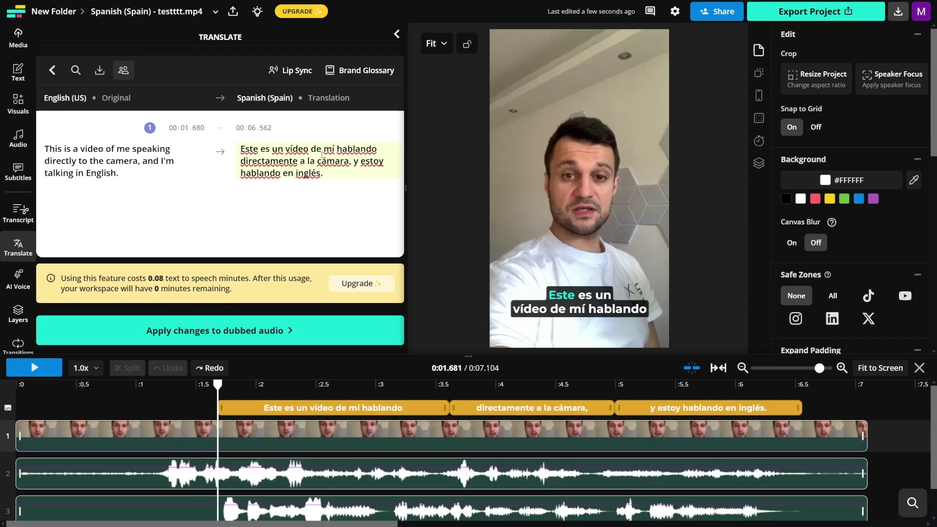
pyautogui.moveTo(337, 148); pyautogui.dragTo(379, 149)
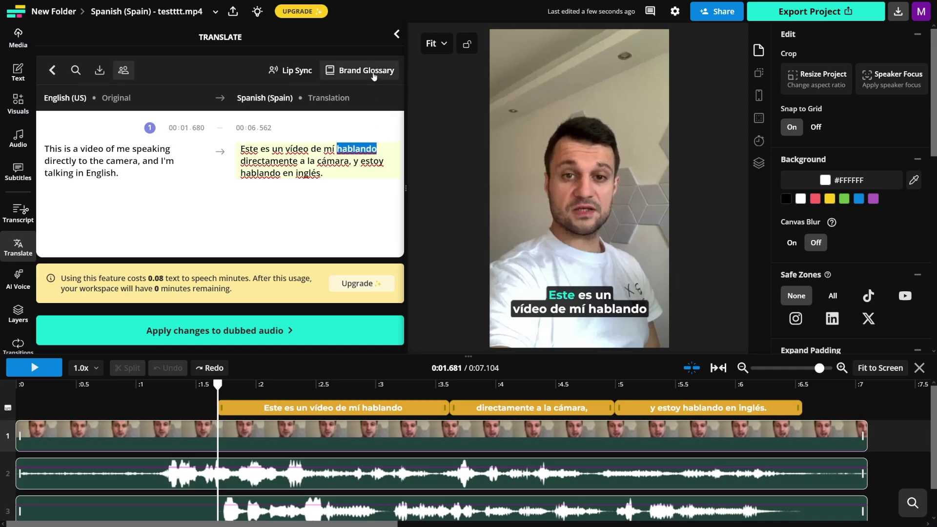
pyautogui.click(366, 70)
pyautogui.click(733, 156)
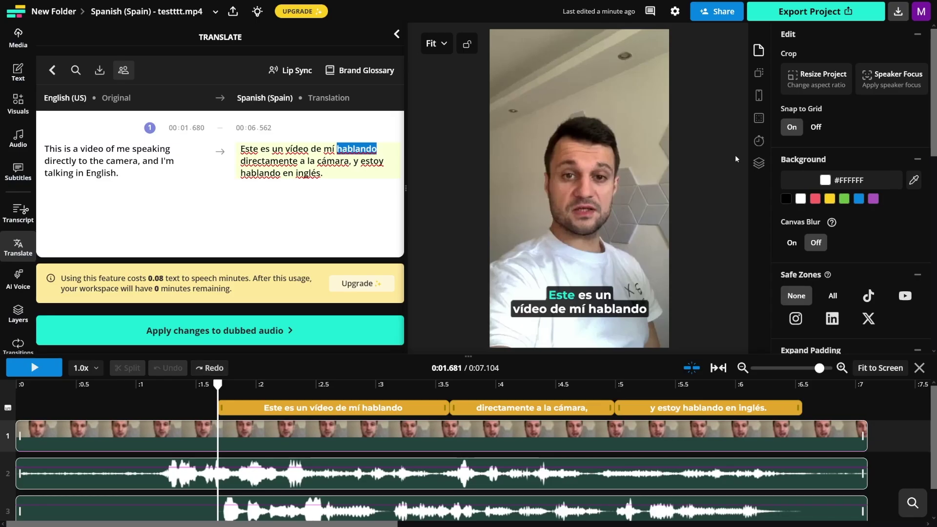
pyautogui.click(397, 219)
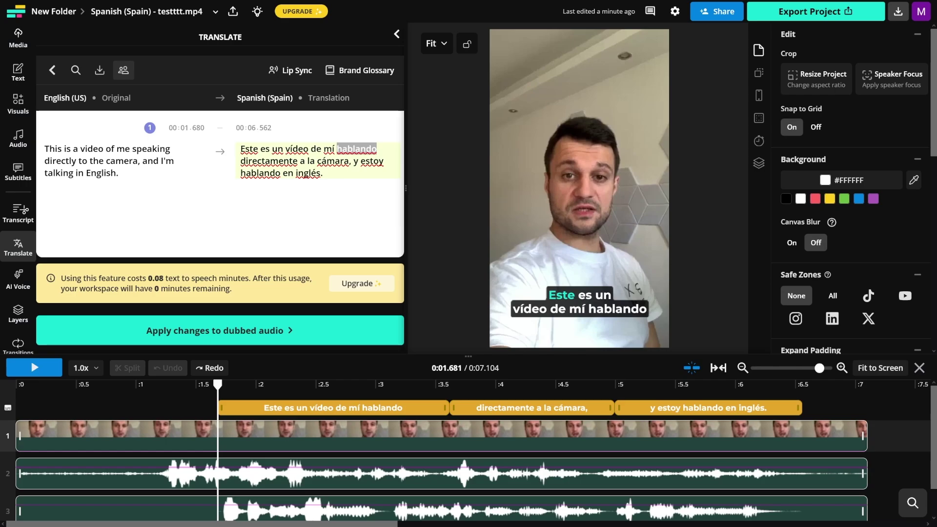
pyautogui.hotkey('ctrl', 'shift', 'z')
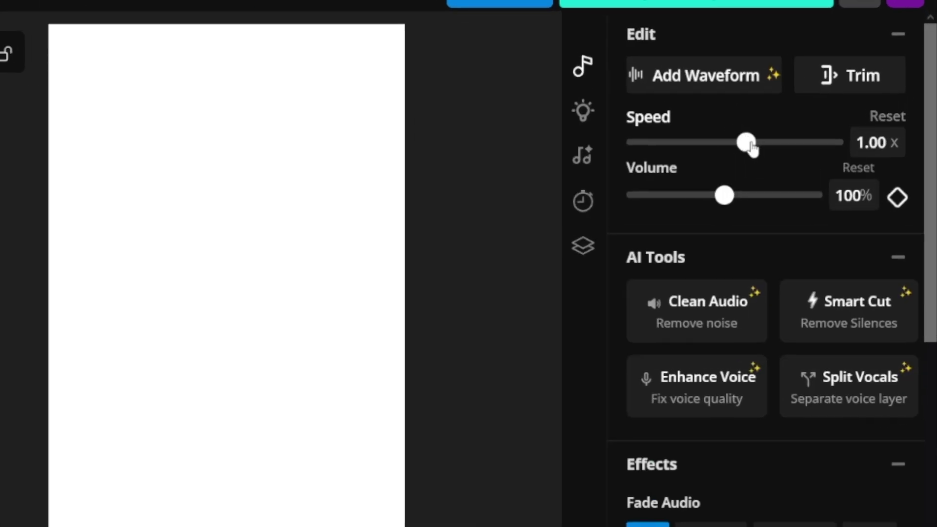
# - Set the speed of the audio clip on track 3 to 0.94x
pyautogui.moveTo(841, 89); pyautogui.dragTo(847, 93)
pyautogui.moveTo(758, 149); pyautogui.dragTo(752, 149)
pyautogui.moveTo(752, 149); pyautogui.dragTo(742, 148)
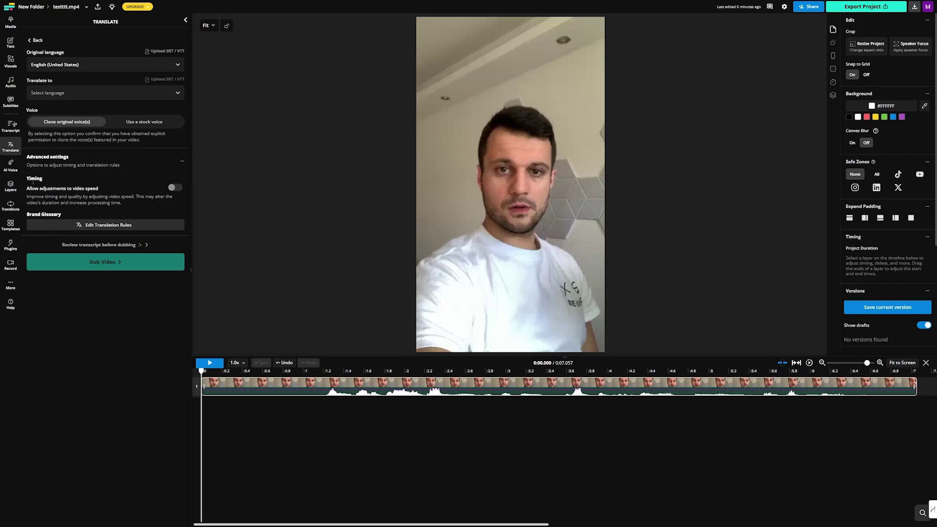
# - Turn on 'Allow adjustments to video speed' under Advanced settings for testttt.mp4
pyautogui.click(182, 162)
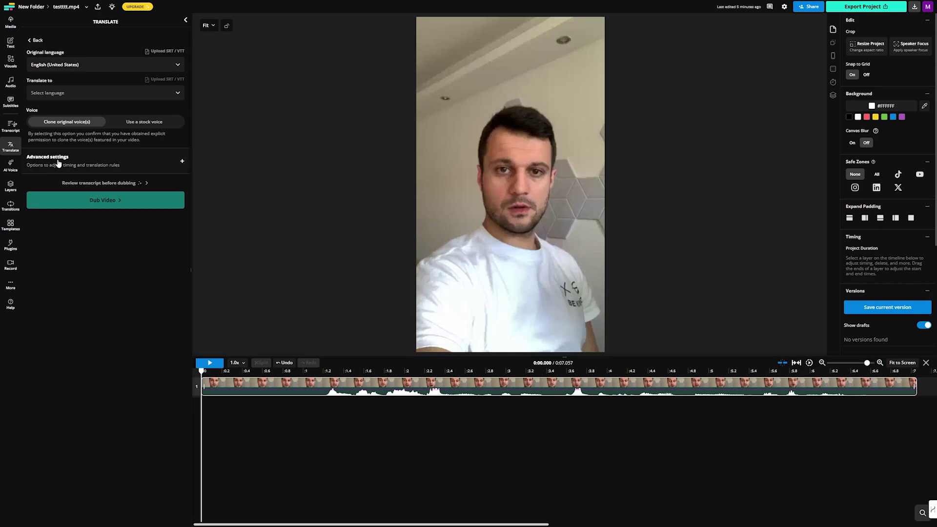
pyautogui.click(182, 161)
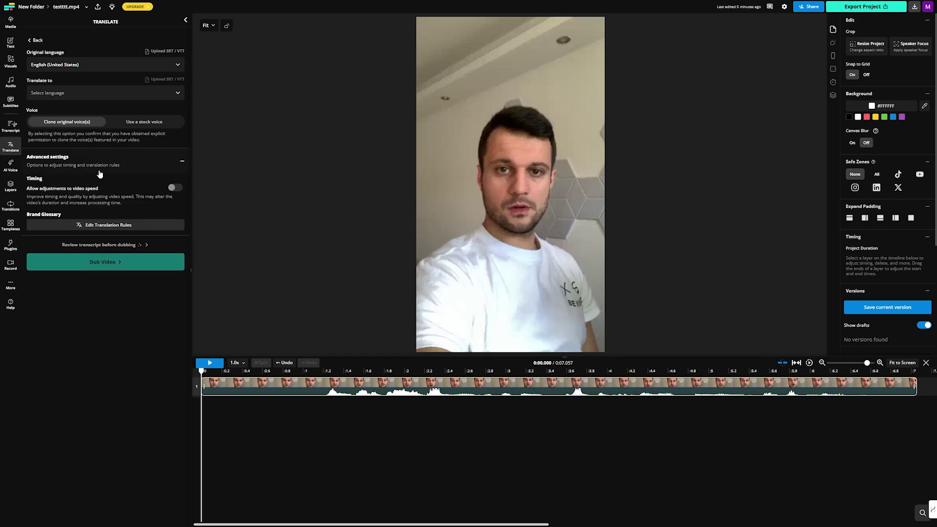
pyautogui.moveTo(27, 188); pyautogui.dragTo(98, 189)
pyautogui.click(97, 188)
pyautogui.moveTo(35, 197); pyautogui.dragTo(135, 197)
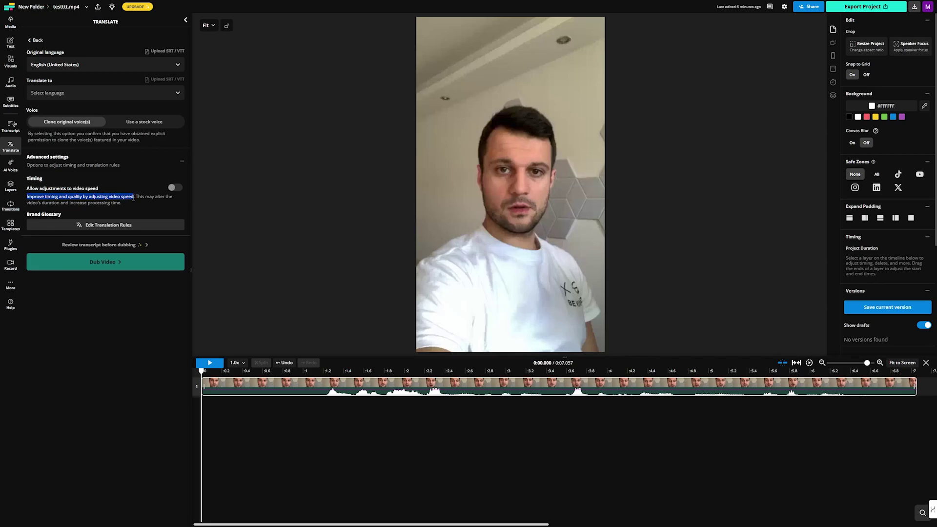
pyautogui.click(135, 198)
pyautogui.click(174, 191)
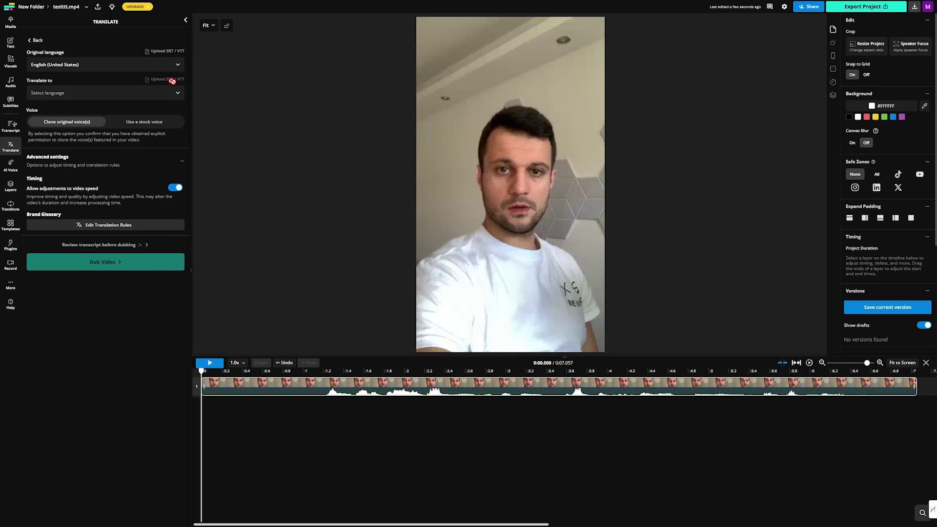
# - Choose Spanish (Mexico) in the 'Translate to' dropdown
pyautogui.click(177, 93)
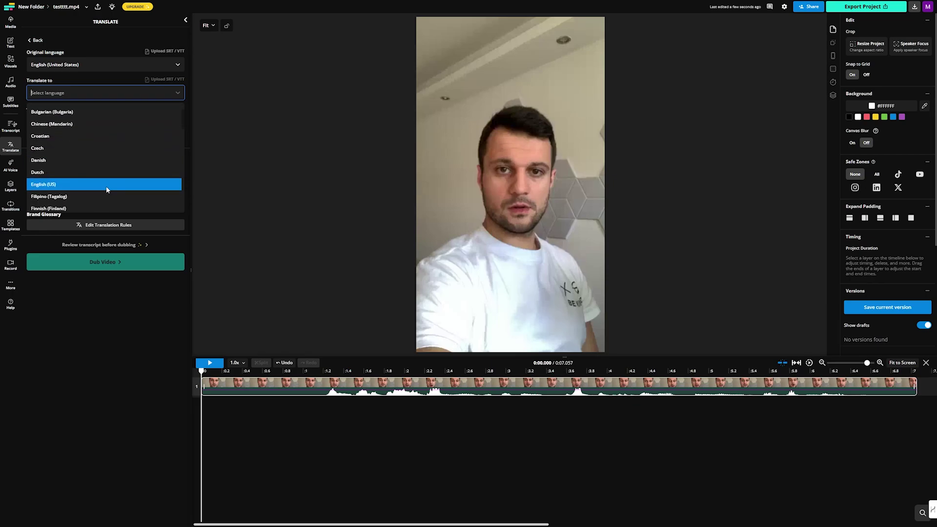
pyautogui.scroll(-5, 106, 186)
pyautogui.click(107, 183)
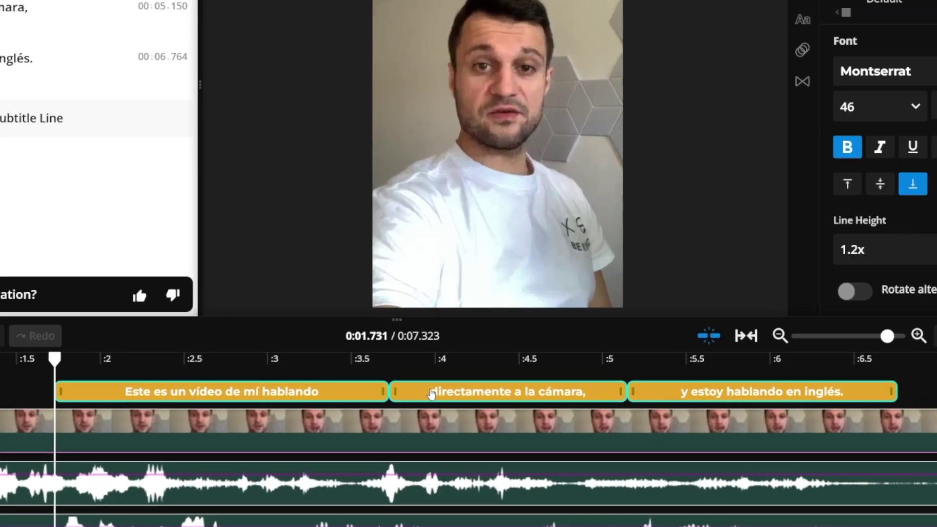
# - Select a Spanish subtitle clip and page through the Preset Styles carousel
pyautogui.click(433, 394)
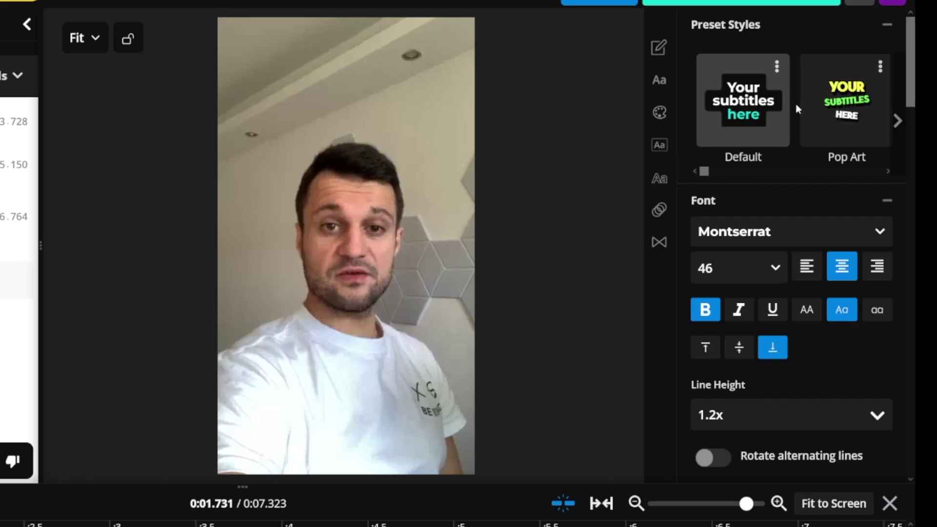
pyautogui.click(898, 122)
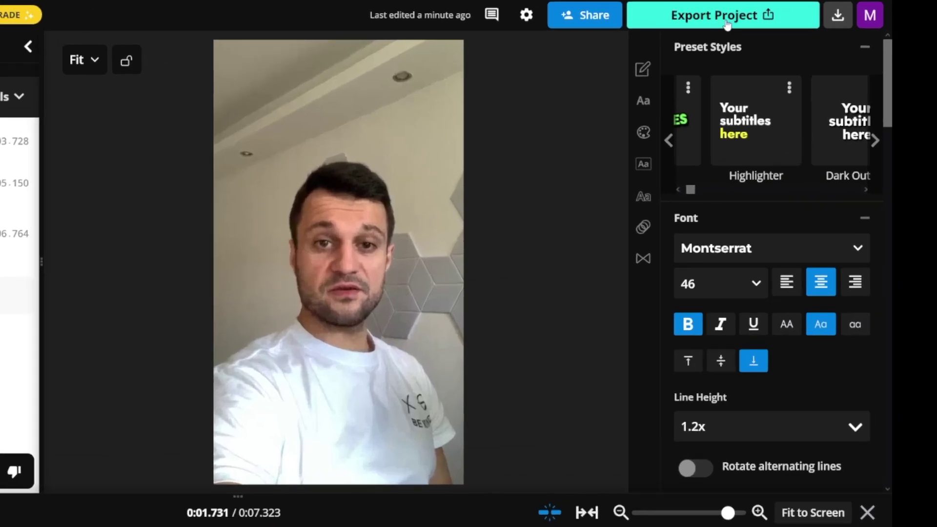
# - Bring up the Export Project panel, showing MP4 at auto 720 × 1280 resolution
pyautogui.click(825, 19)
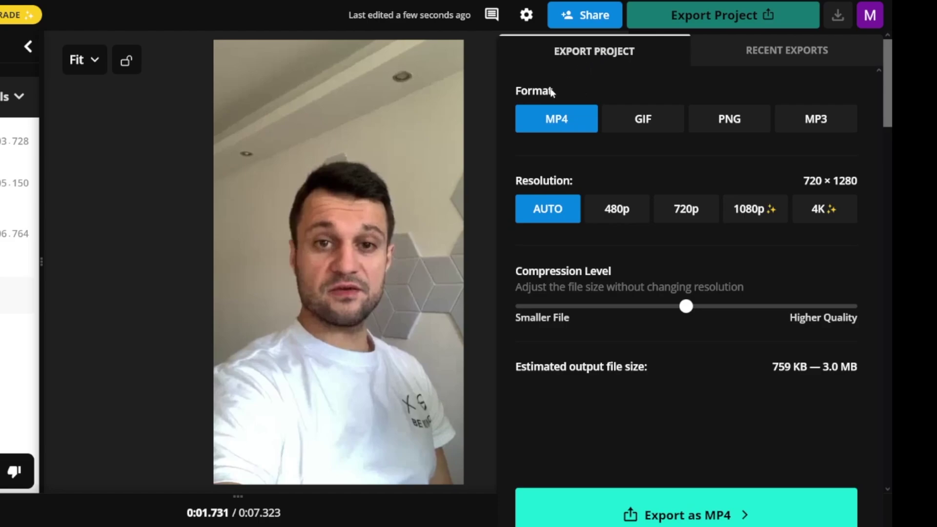